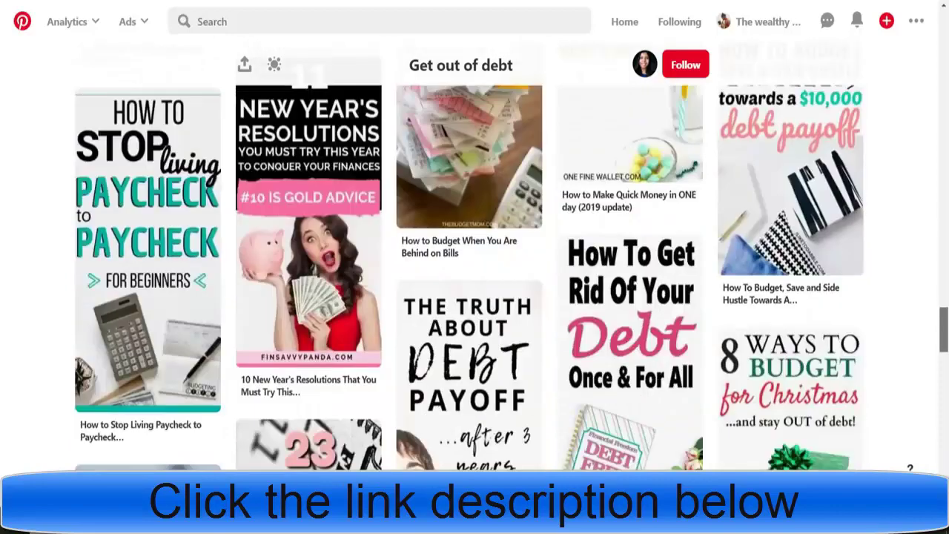
# Step: Look through the pins on the "Get out of debt" board and return to its beginning
pyautogui.scroll(-3, 474, 274)
pyautogui.scroll(6, 475, 274)
pyautogui.scroll(-6, 475, 274)
pyautogui.scroll(4, 475, 274)
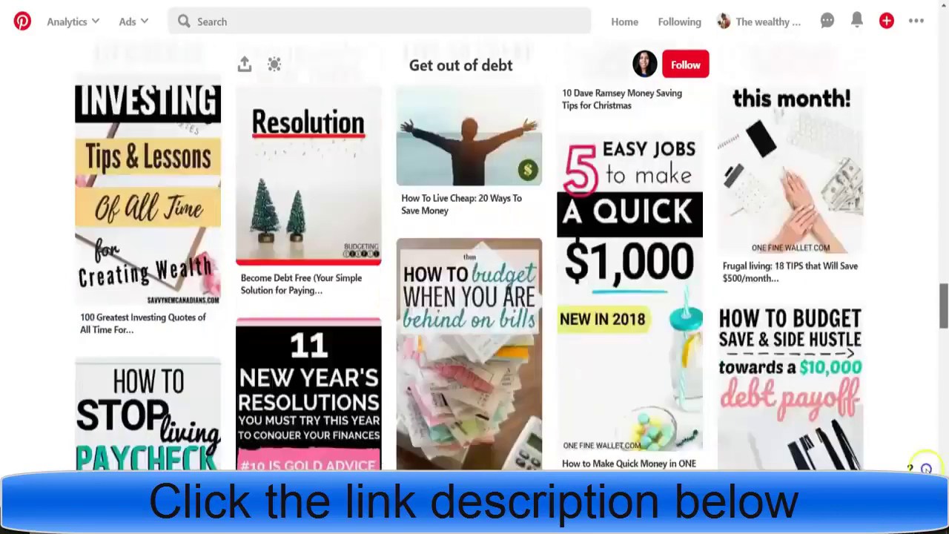
pyautogui.scroll(10, 926, 467)
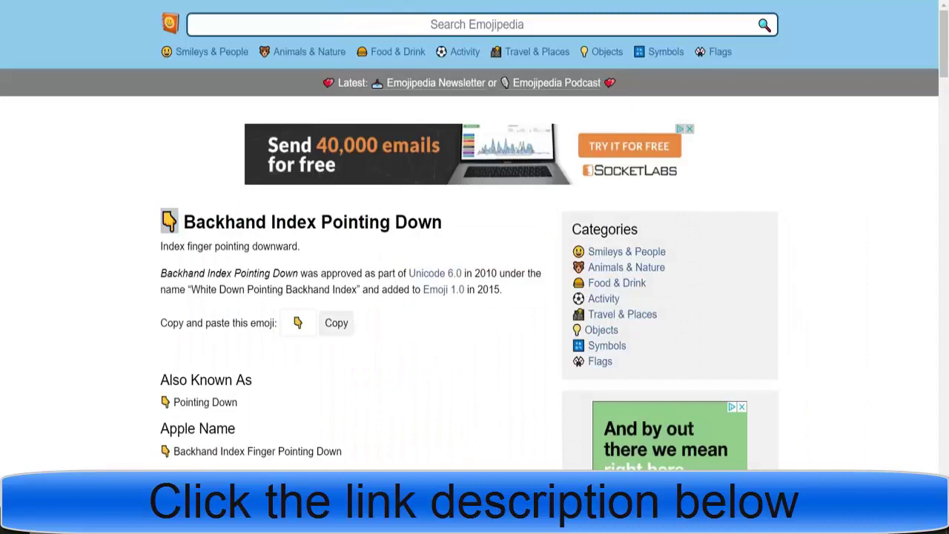
# Step: Search Google for "bold text generator" and open the LingoJam Bold Text Generator (copy & paste) page
pyautogui.write('goo')
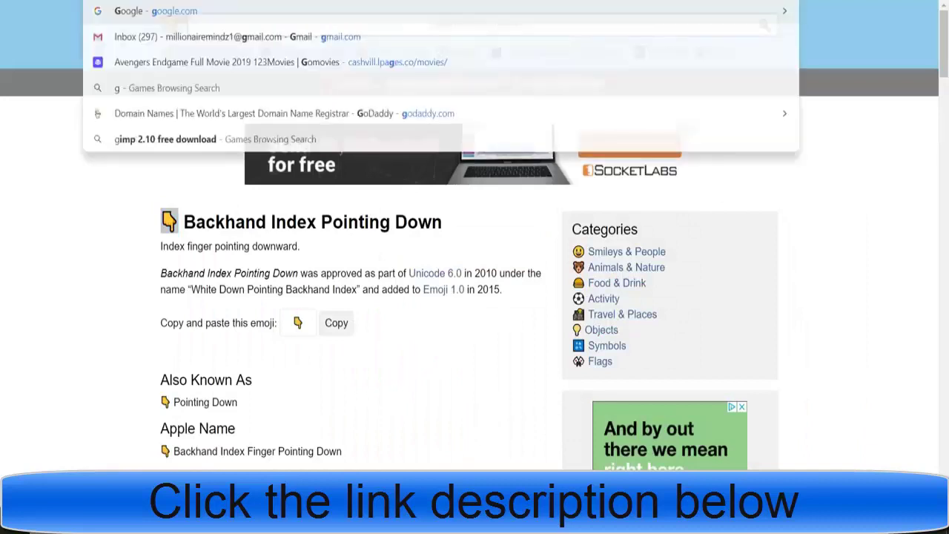
pyautogui.press('Return')
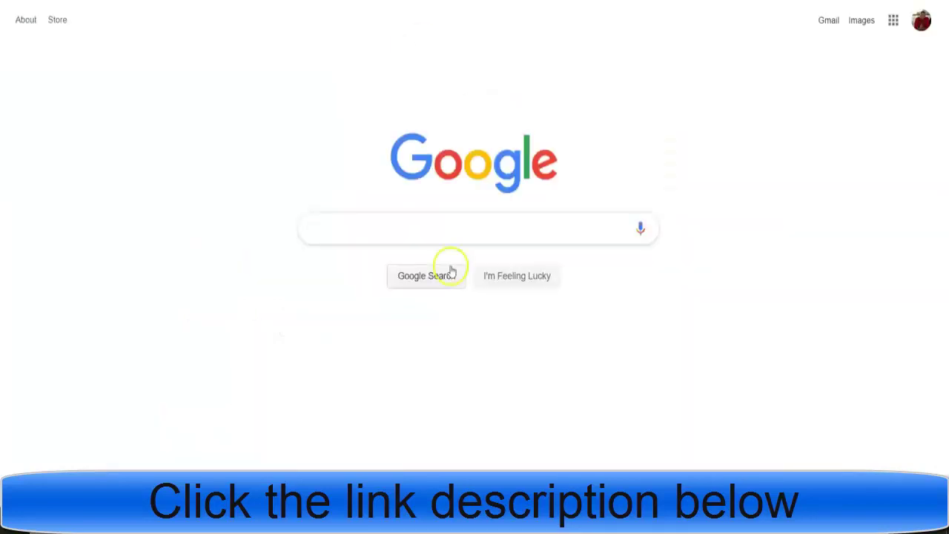
pyautogui.write('bold')
pyautogui.click(386, 254)
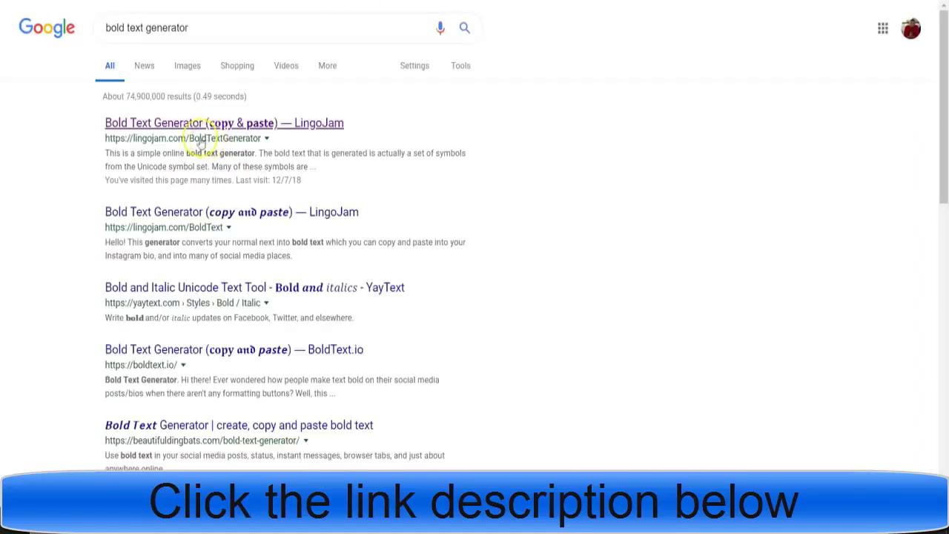
pyautogui.click(173, 123)
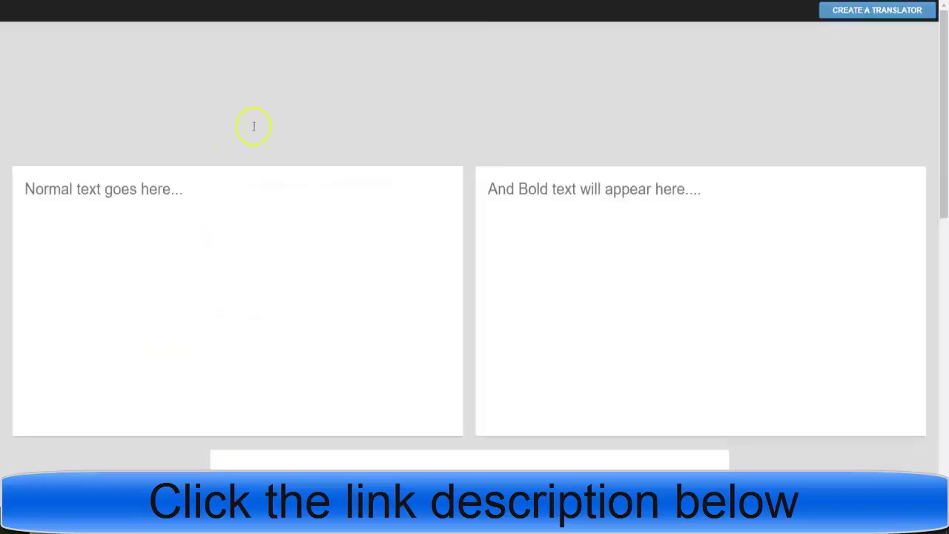
# Step: Enter "click link below" followed by two pointing-down emojis as the normal text and select the Bold (serif) version
pyautogui.click(211, 210)
pyautogui.write('cl')
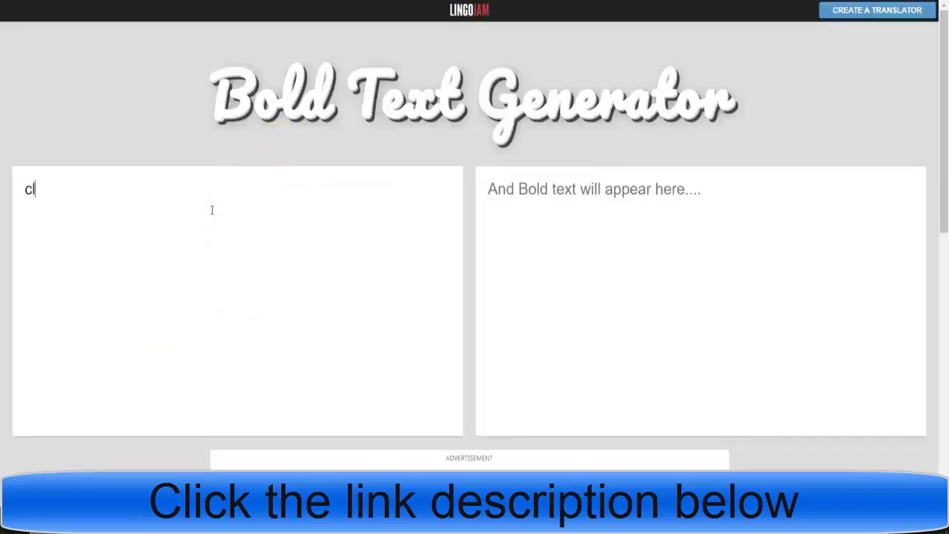
pyautogui.write('ick')
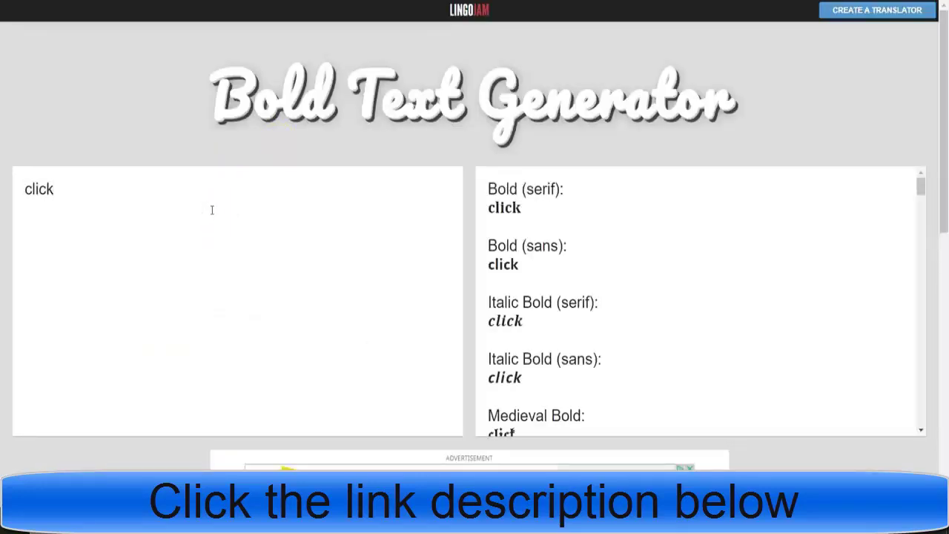
pyautogui.write(' link')
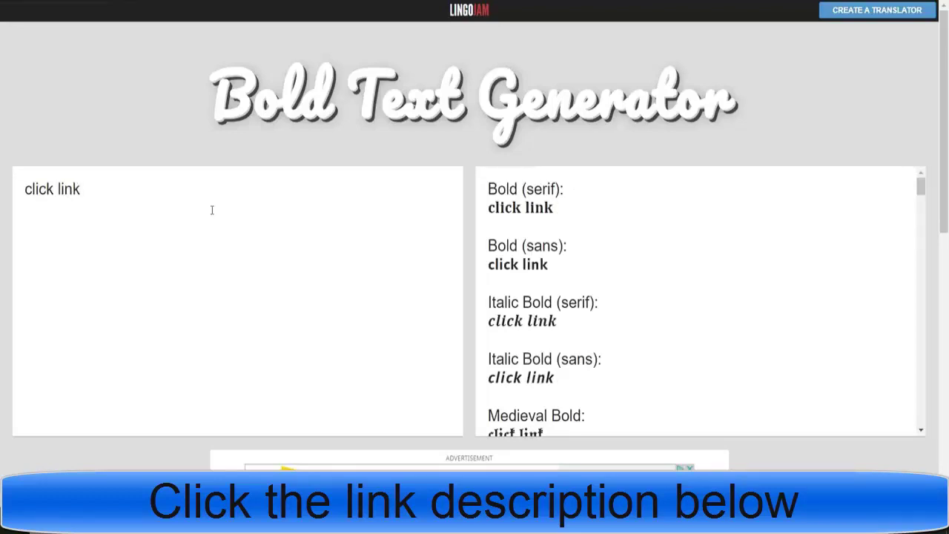
pyautogui.click(169, 175)
pyautogui.write('below')
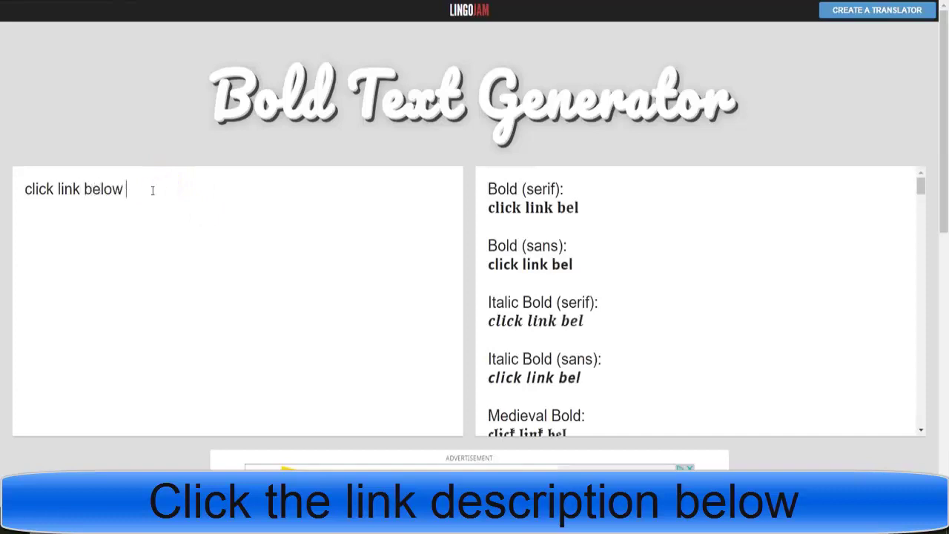
pyautogui.write('👇')
pyautogui.click(131, 184)
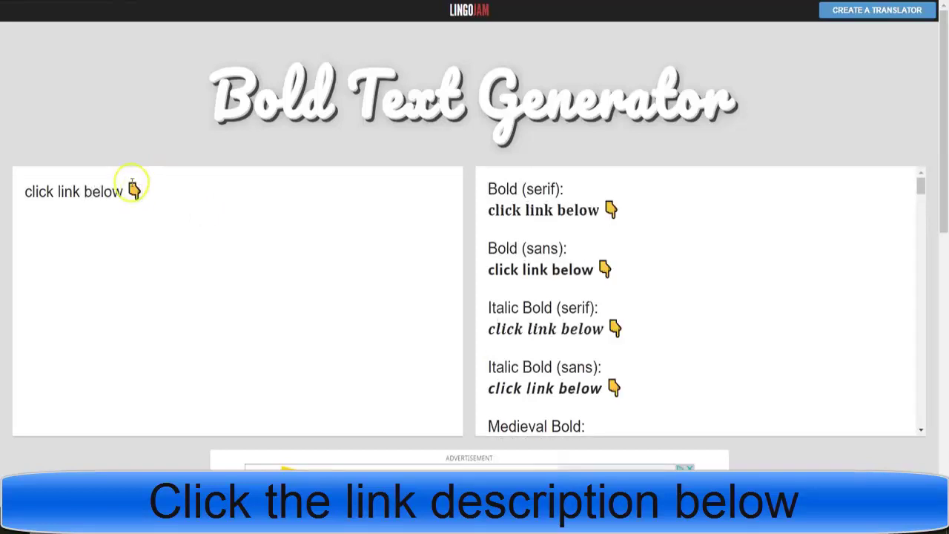
pyautogui.write('👇')
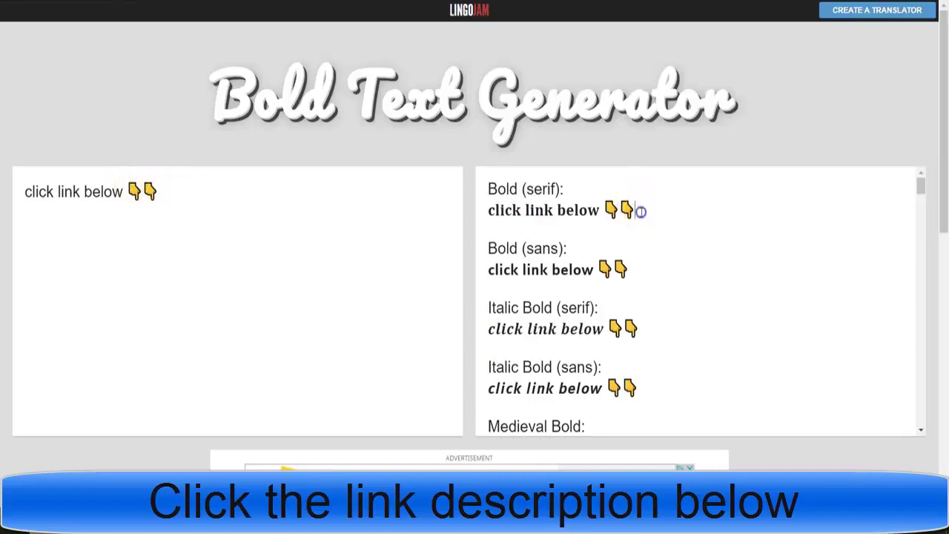
pyautogui.moveTo(640, 212); pyautogui.dragTo(473, 211)
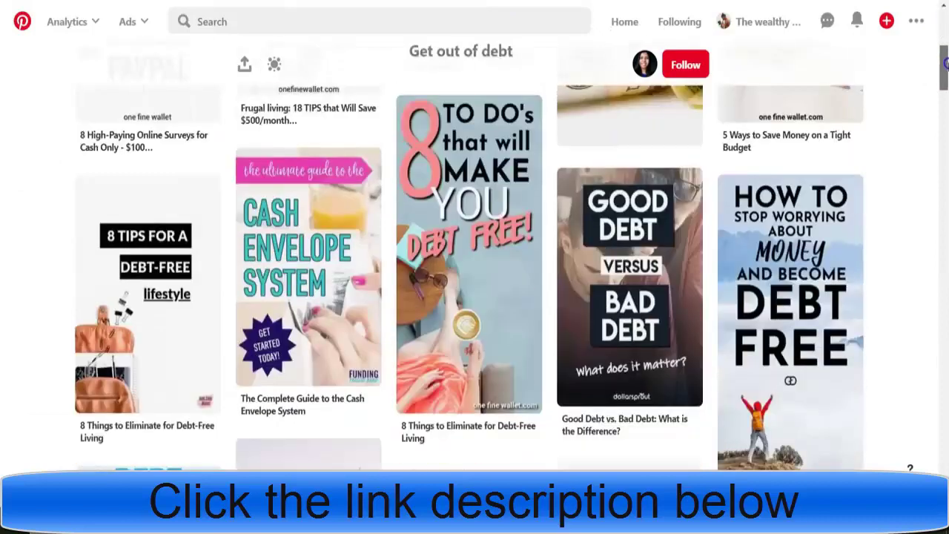
# Step: Open the promoted savings accounts pin on Pinterest and skim its linked Bankrate article
pyautogui.moveTo(943, 40); pyautogui.dragTo(937, 174)
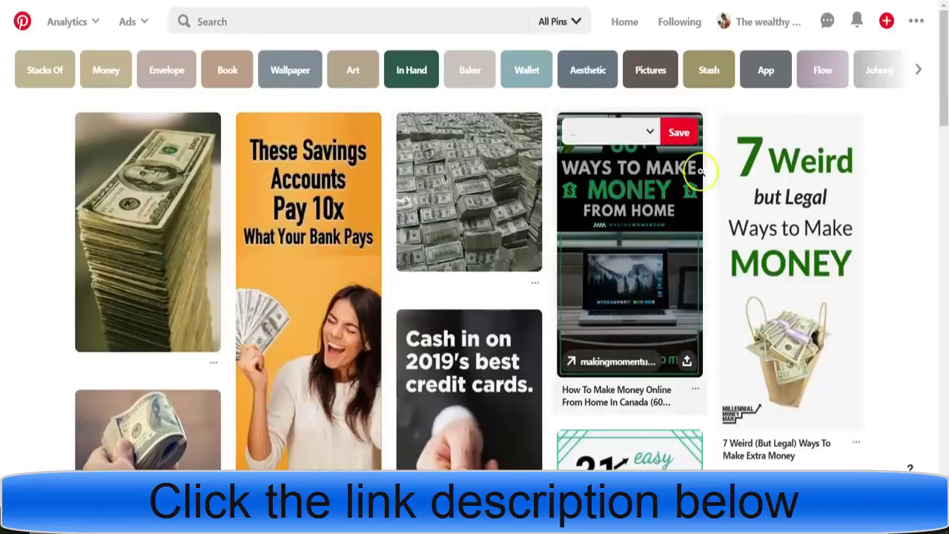
pyautogui.click(335, 209)
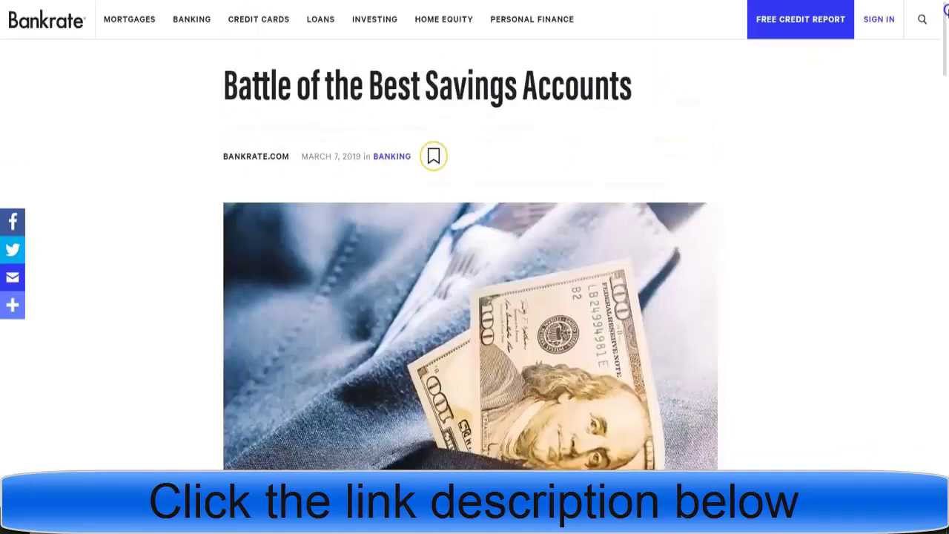
pyautogui.moveTo(946, 65); pyautogui.dragTo(934, 128)
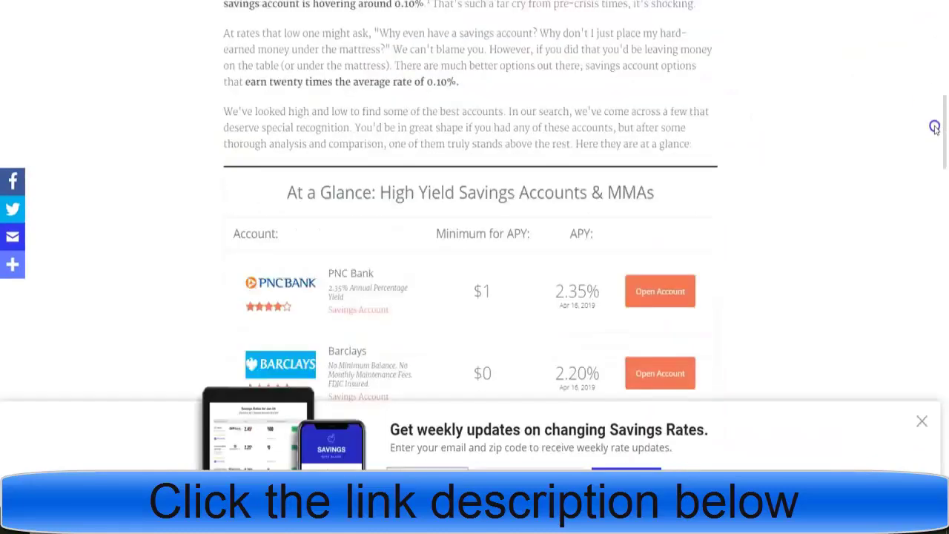
pyautogui.scroll(-4, 935, 128)
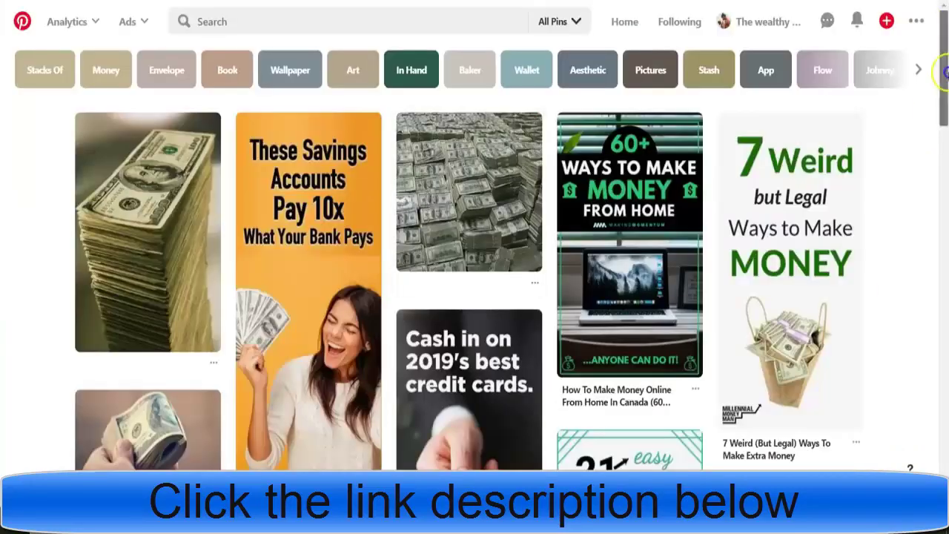
pyautogui.moveTo(944, 89); pyautogui.dragTo(946, 130)
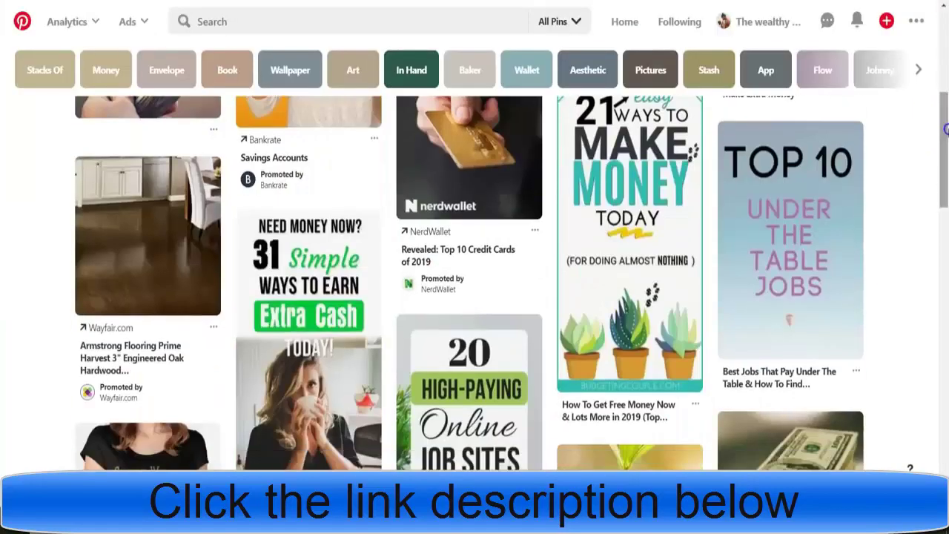
# Step: Open the Pinterest profile of the savings pin's promoter, Bankrate, and examine its monthly viewers and overview
pyautogui.click(262, 180)
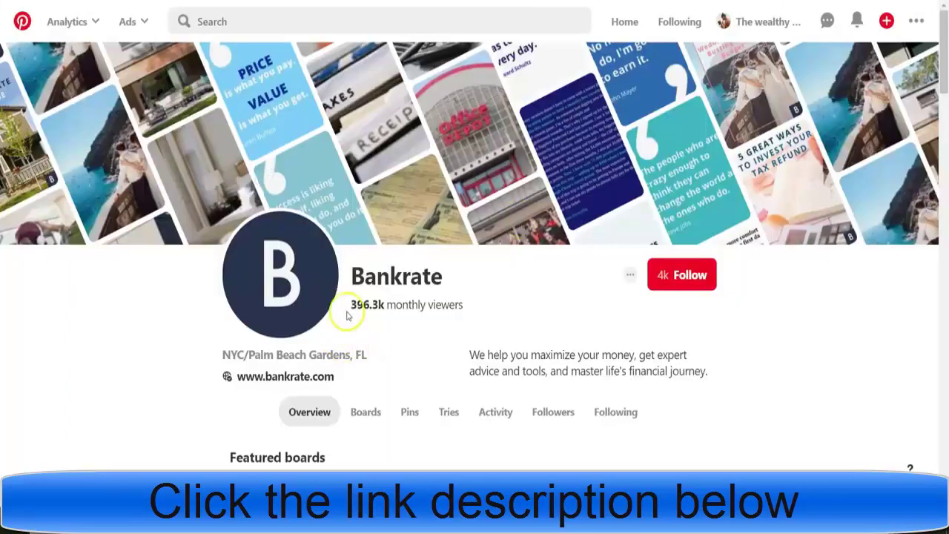
pyautogui.moveTo(385, 305)
pyautogui.mouseDown()
pyautogui.moveTo(416, 304)
pyautogui.moveTo(378, 308)
pyautogui.mouseUp()
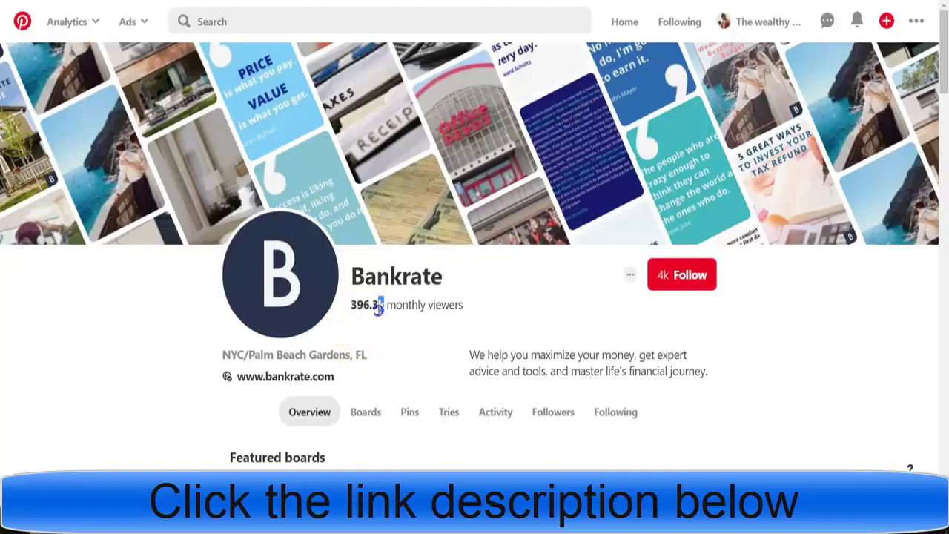
pyautogui.click(512, 314)
pyautogui.moveTo(943, 65); pyautogui.dragTo(946, 140)
# Step: Show Bankrate's boards and look through the whole list before returning to the profile header
pyautogui.click(365, 70)
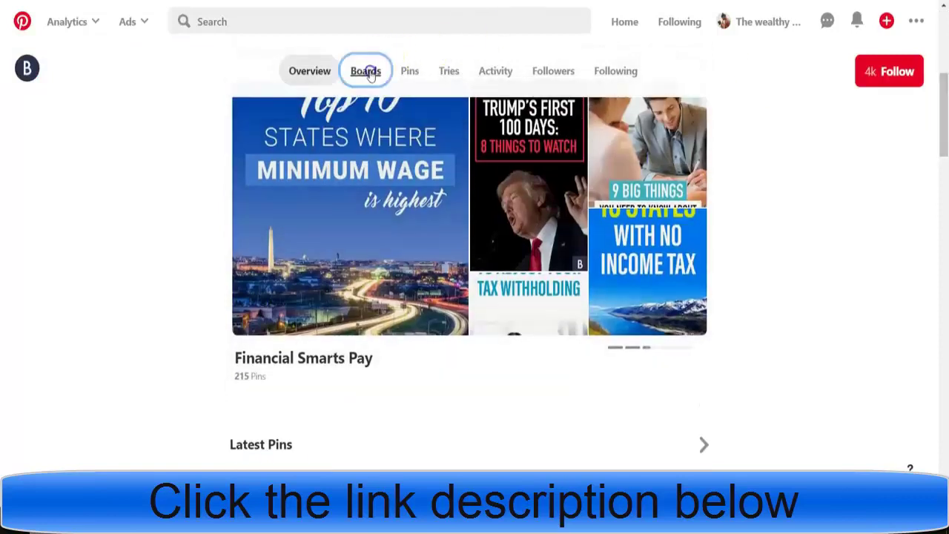
pyautogui.moveTo(943, 226)
pyautogui.mouseDown()
pyautogui.moveTo(945, 199)
pyautogui.moveTo(944, 248)
pyautogui.moveTo(943, 238)
pyautogui.mouseUp()
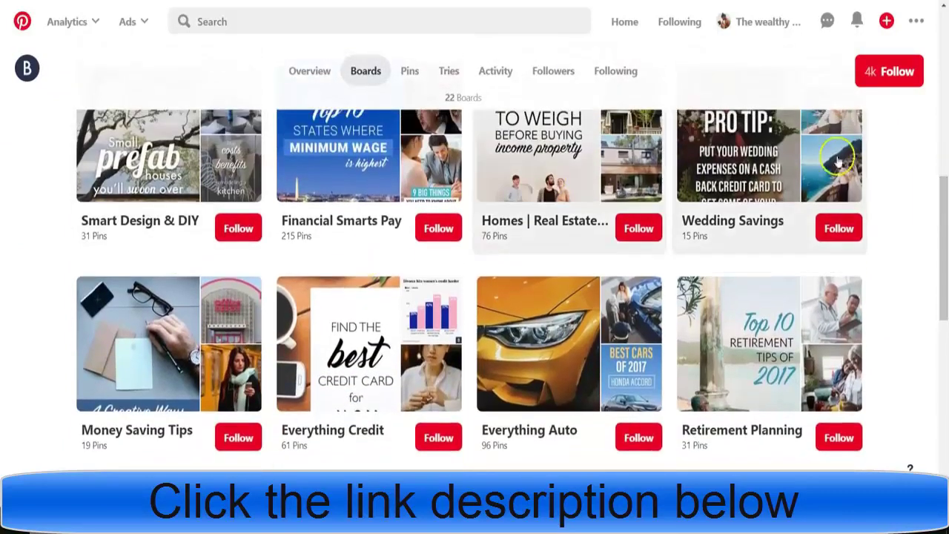
pyautogui.moveTo(941, 182); pyautogui.dragTo(943, 272)
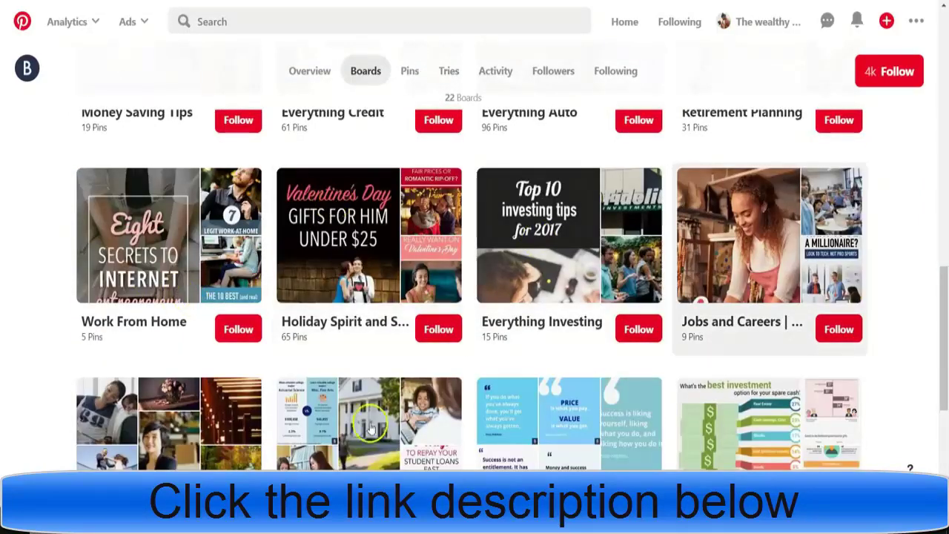
pyautogui.moveTo(944, 314); pyautogui.dragTo(946, 410)
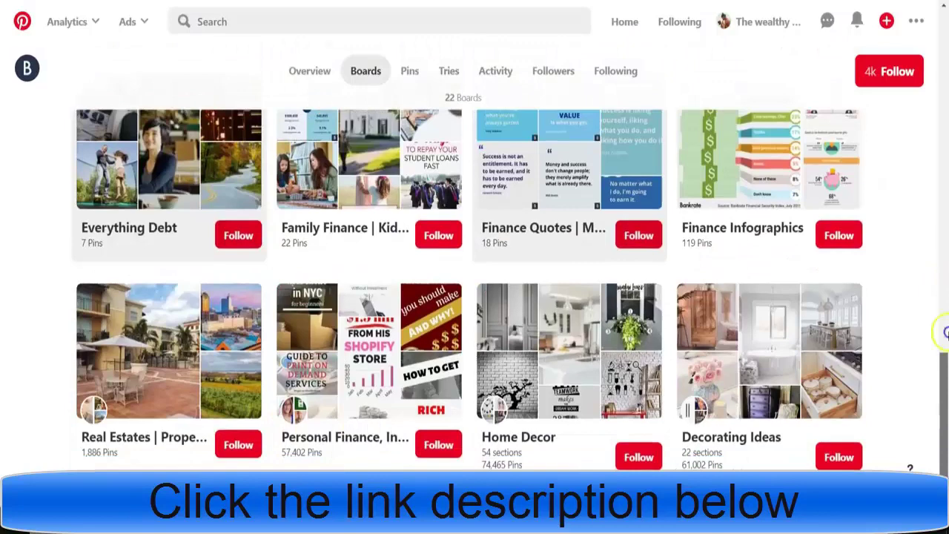
pyautogui.moveTo(943, 332); pyautogui.dragTo(945, 52)
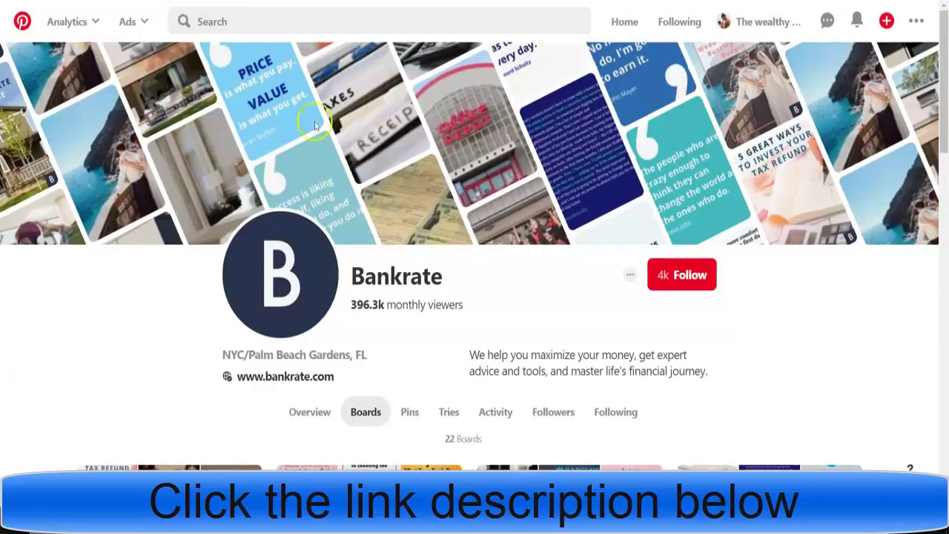
# Step: Go to the Pinterest home feed, view the account options and browse the suggested pins
pyautogui.click(23, 20)
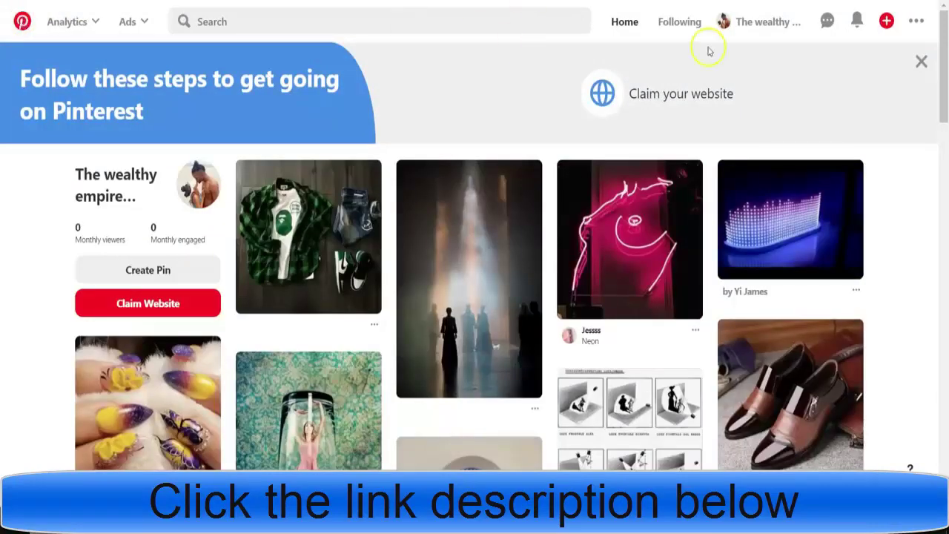
pyautogui.moveTo(943, 48); pyautogui.dragTo(946, 117)
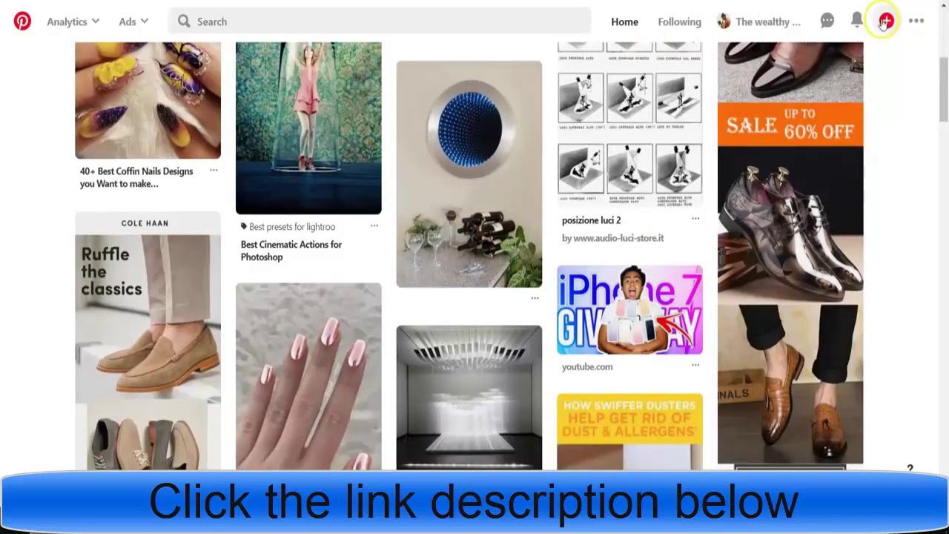
pyautogui.click(914, 22)
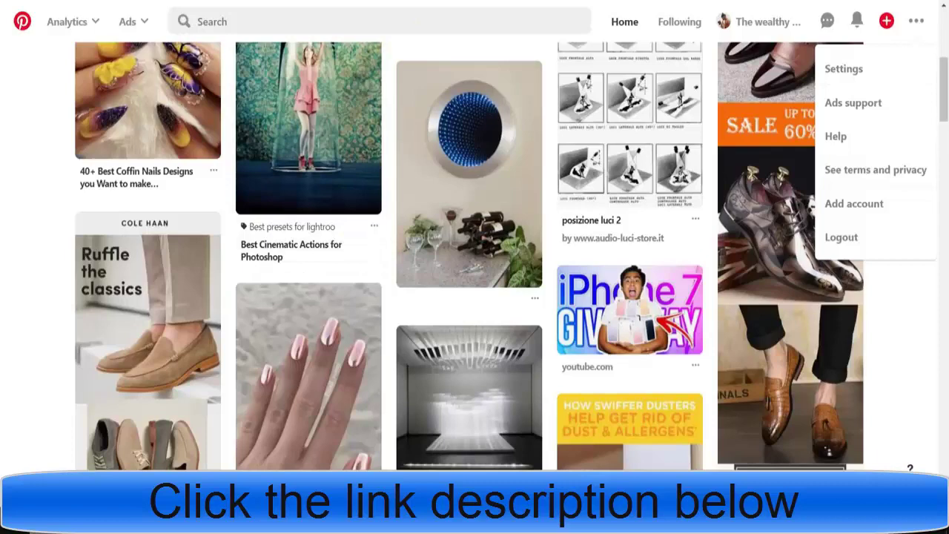
pyautogui.moveTo(947, 149); pyautogui.dragTo(944, 315)
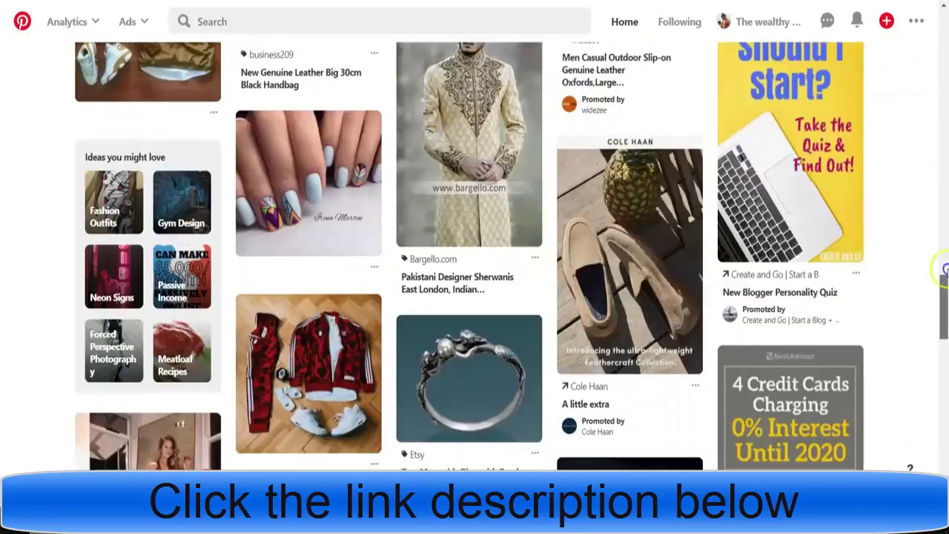
pyautogui.moveTo(942, 268); pyautogui.dragTo(944, 211)
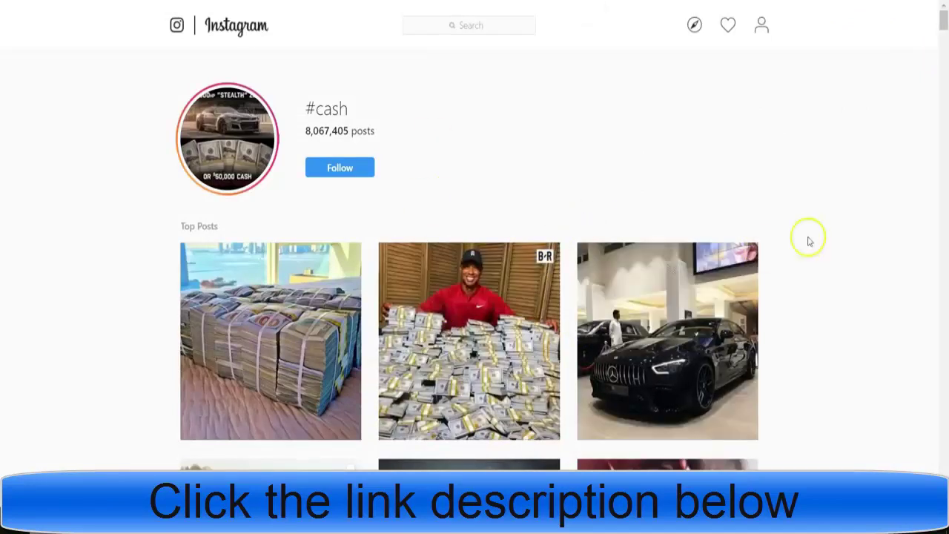
# Step: Switch to the #cash hashtag page on Instagram and activate the search field
pyautogui.moveTo(941, 19)
pyautogui.mouseDown()
pyautogui.moveTo(943, 132)
pyautogui.moveTo(944, 16)
pyautogui.mouseUp()
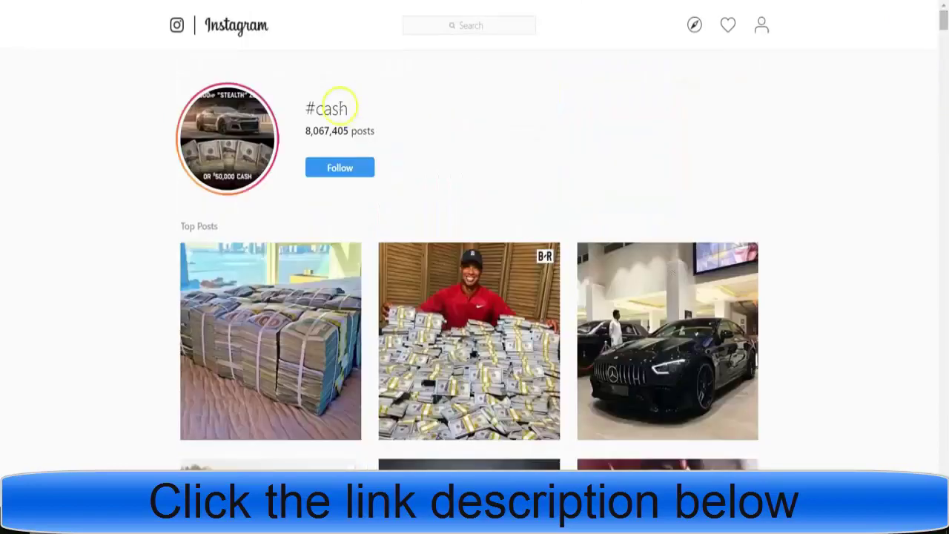
pyautogui.click(483, 28)
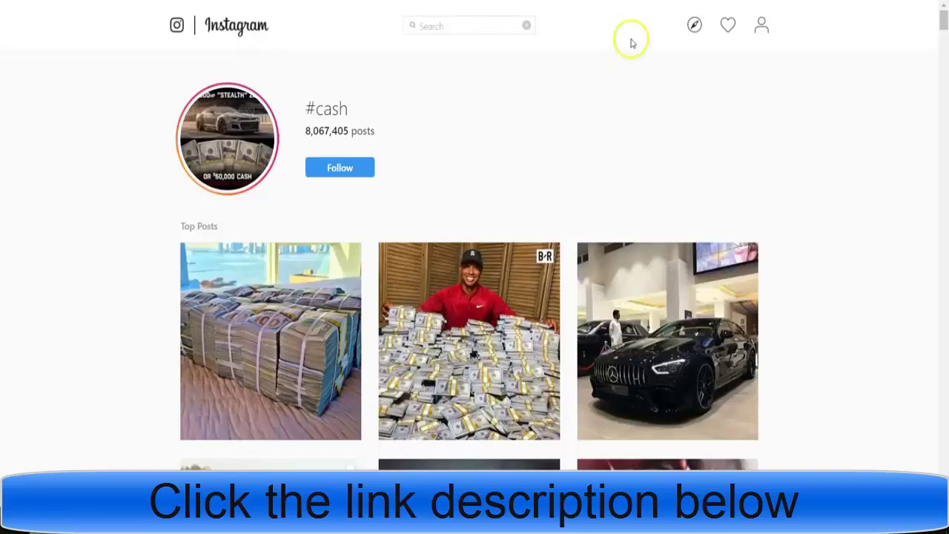
# Step: Switch back to the "Get out of debt" board on Pinterest and search for "forex"
pyautogui.click(330, 20)
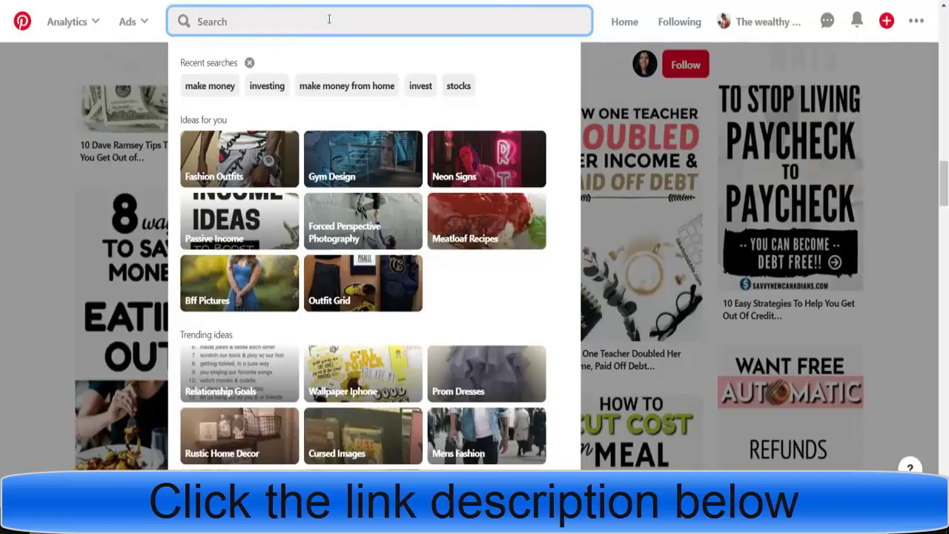
pyautogui.write('forex')
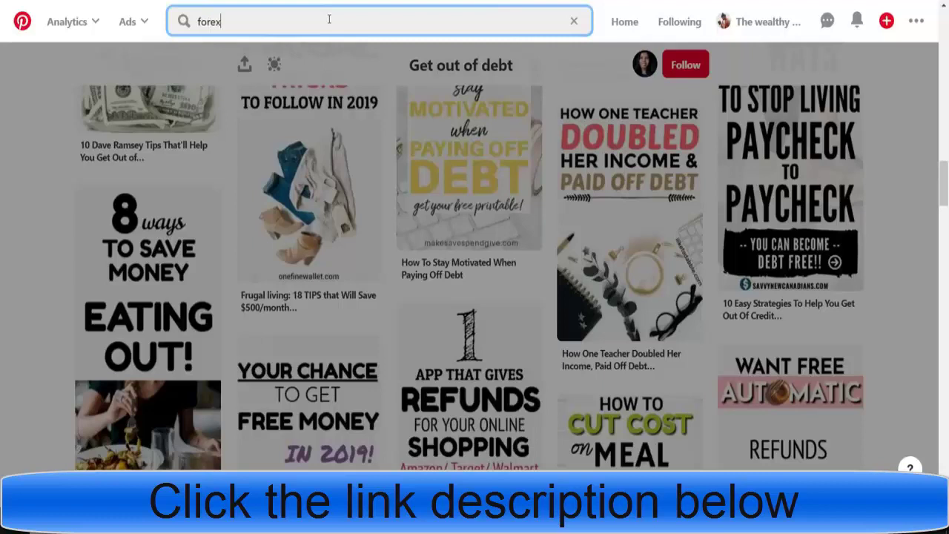
pyautogui.press('Return')
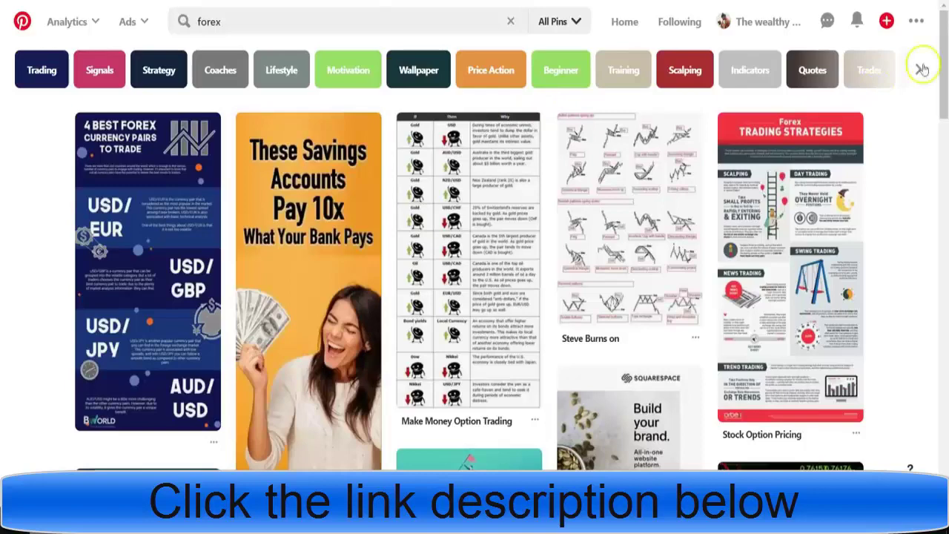
# Step: Look through the forex pins in the search results and return to the first rows
pyautogui.moveTo(940, 31)
pyautogui.mouseDown()
pyautogui.moveTo(943, 148)
pyautogui.moveTo(944, 37)
pyautogui.mouseUp()
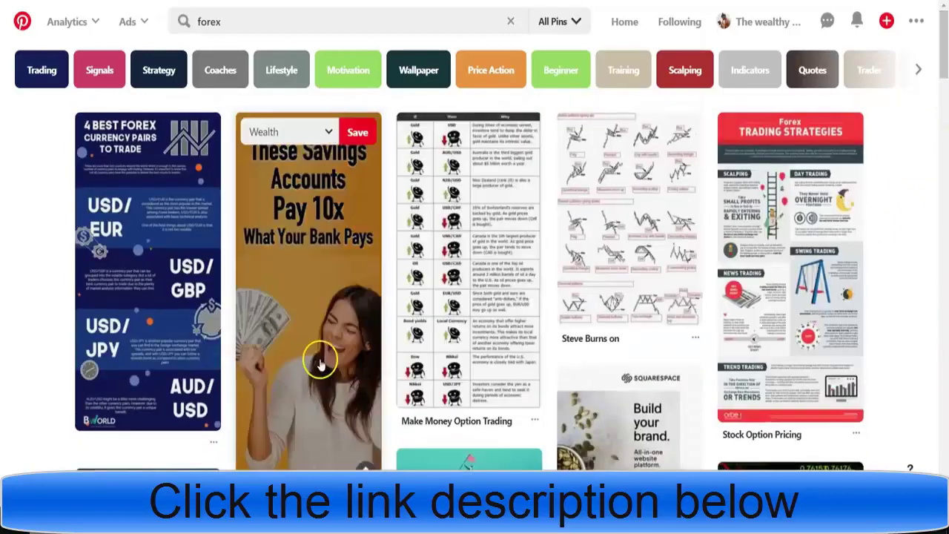
pyautogui.moveTo(940, 15); pyautogui.dragTo(945, 139)
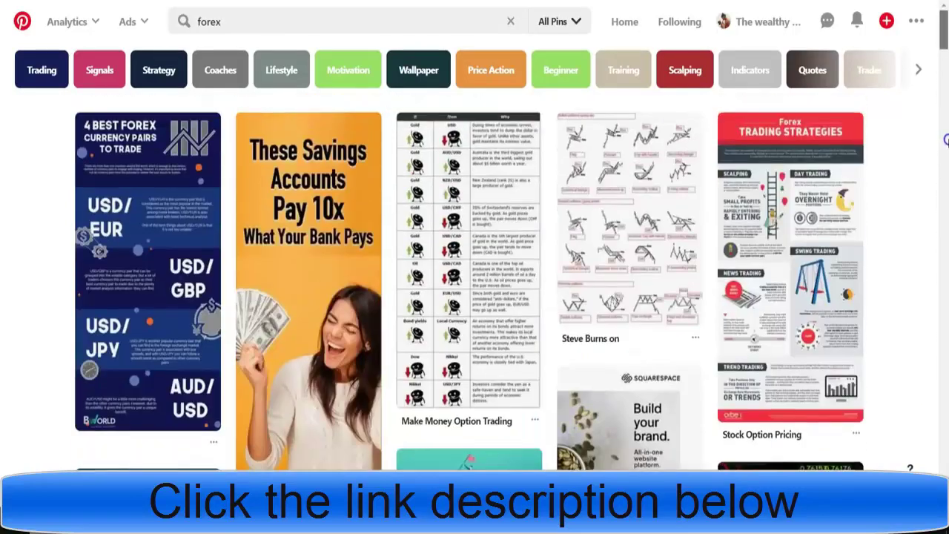
pyautogui.scroll(-15, 939, 184)
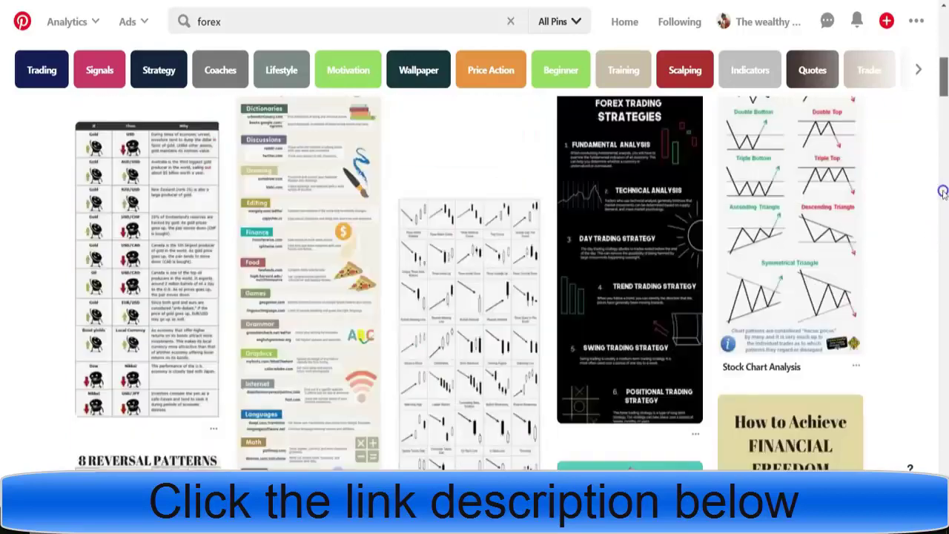
pyautogui.scroll(-3, 941, 191)
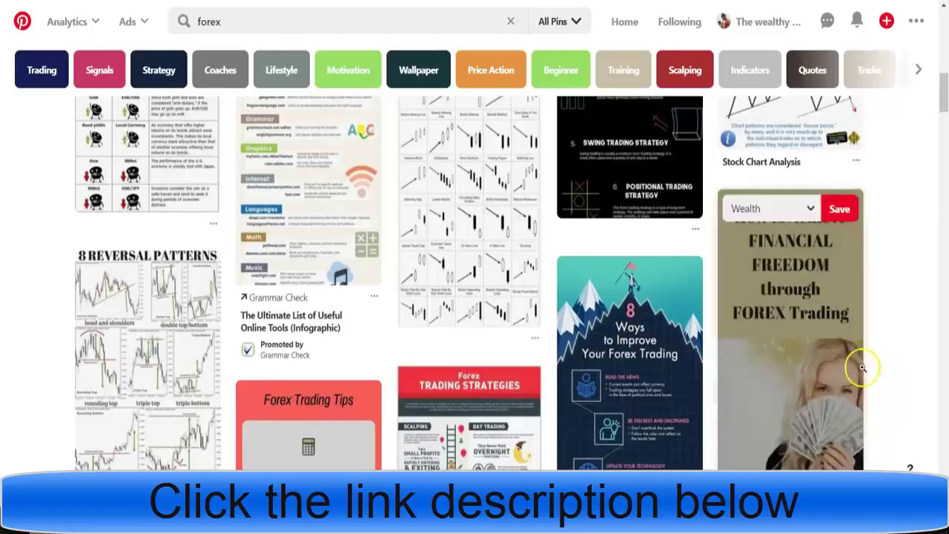
pyautogui.moveTo(940, 86); pyautogui.dragTo(944, 16)
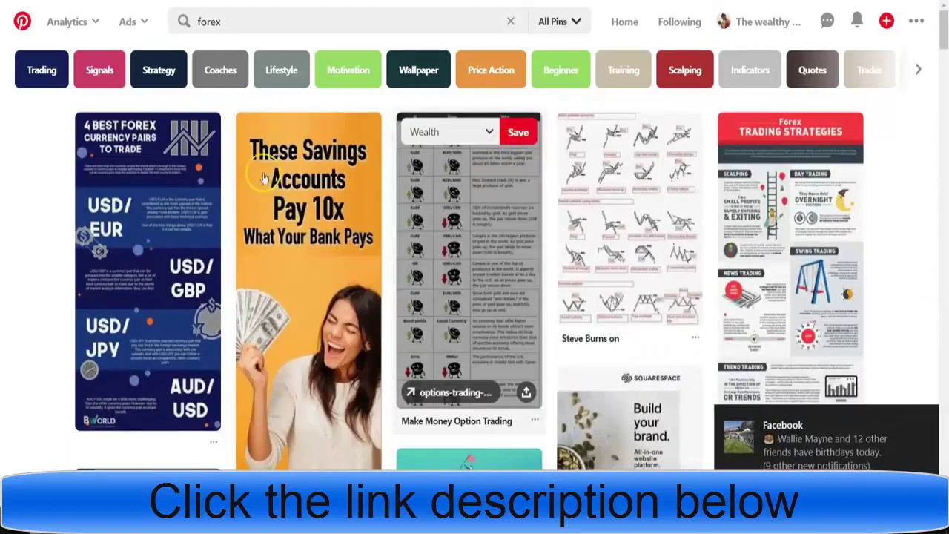
# Step: Search Pinterest for "bitcoin" and browse down through the resulting pins
pyautogui.click(237, 22)
pyautogui.press('BackSpace')
pyautogui.write('bitcoin')
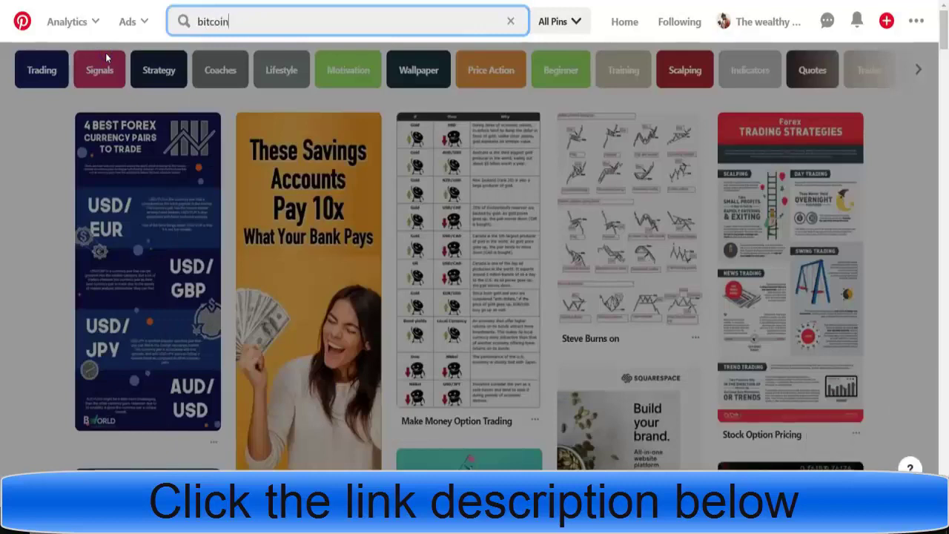
pyautogui.press('Return')
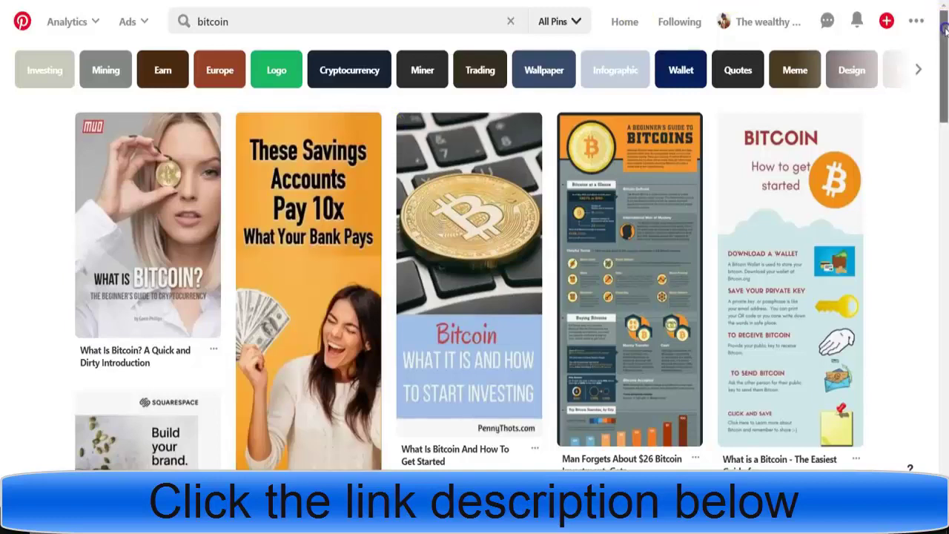
pyautogui.scroll(-1, 943, 46)
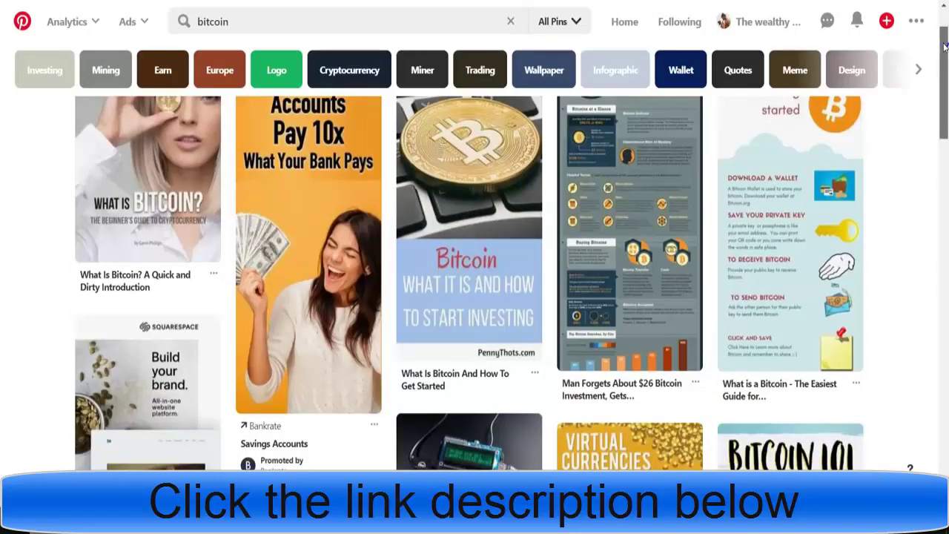
pyautogui.moveTo(943, 44); pyautogui.dragTo(943, 282)
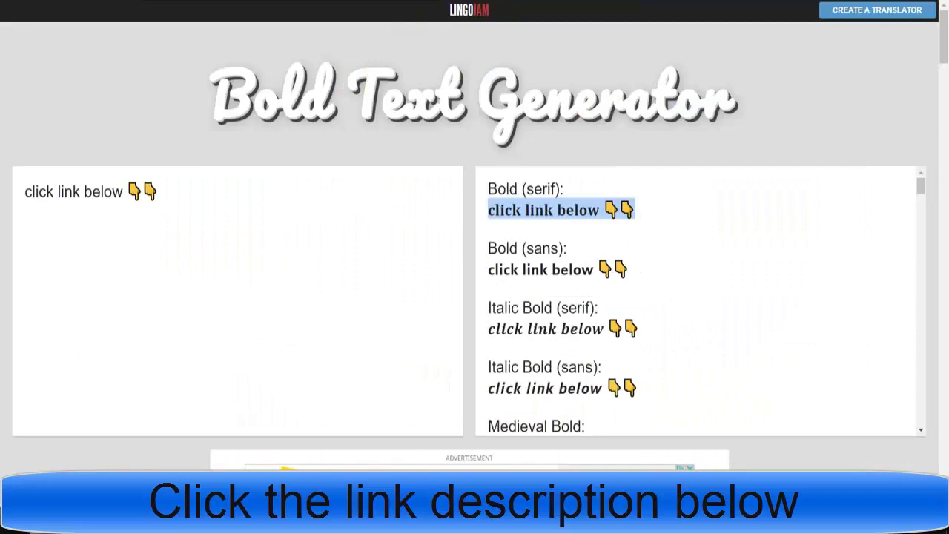
# Step: Switch to Google, search for "dot tk" and open the Dot TK free domain site
pyautogui.write('goo')
pyautogui.press('Return')
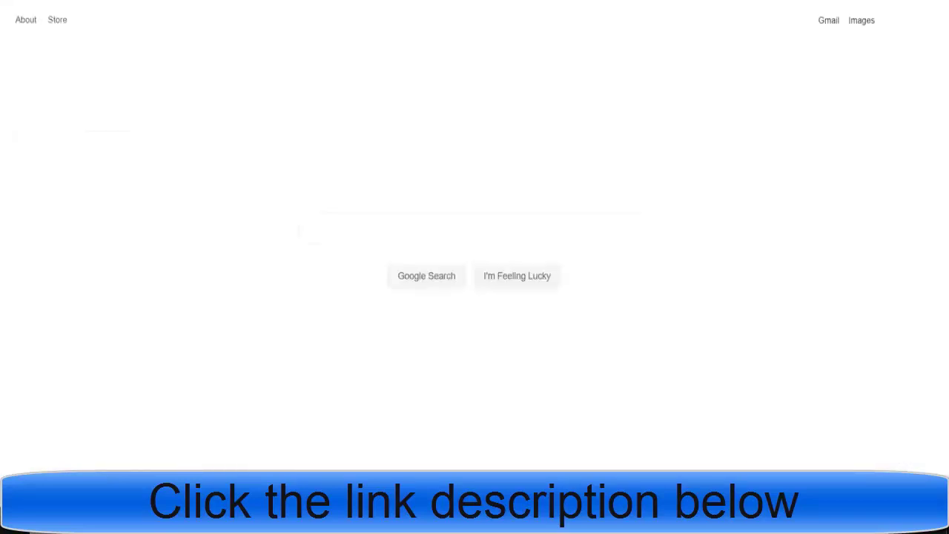
pyautogui.click(384, 201)
pyautogui.write('d')
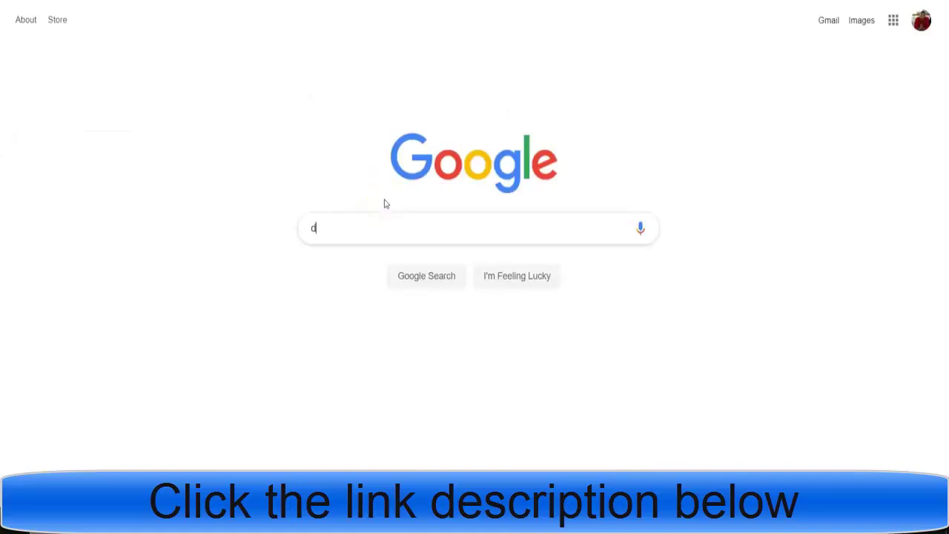
pyautogui.write('ot tk')
pyautogui.press('Return')
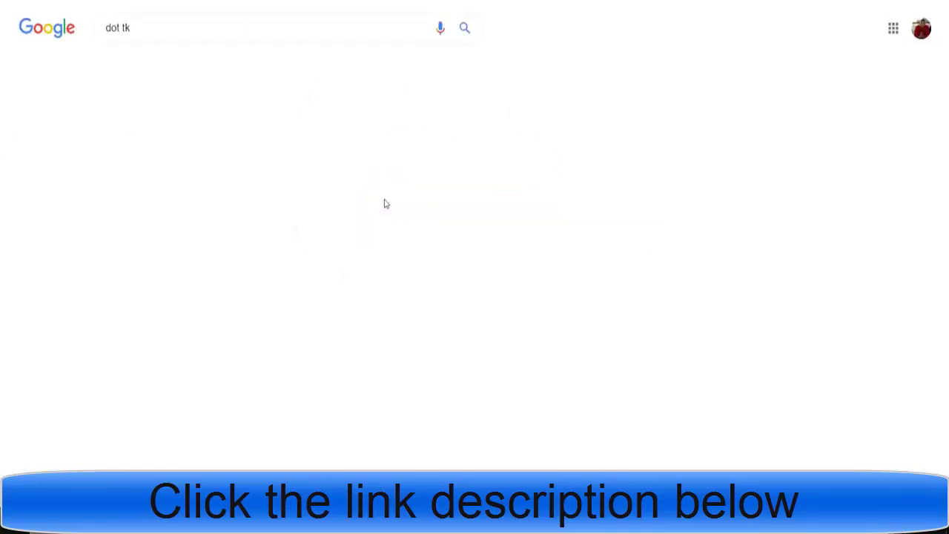
pyautogui.click(214, 141)
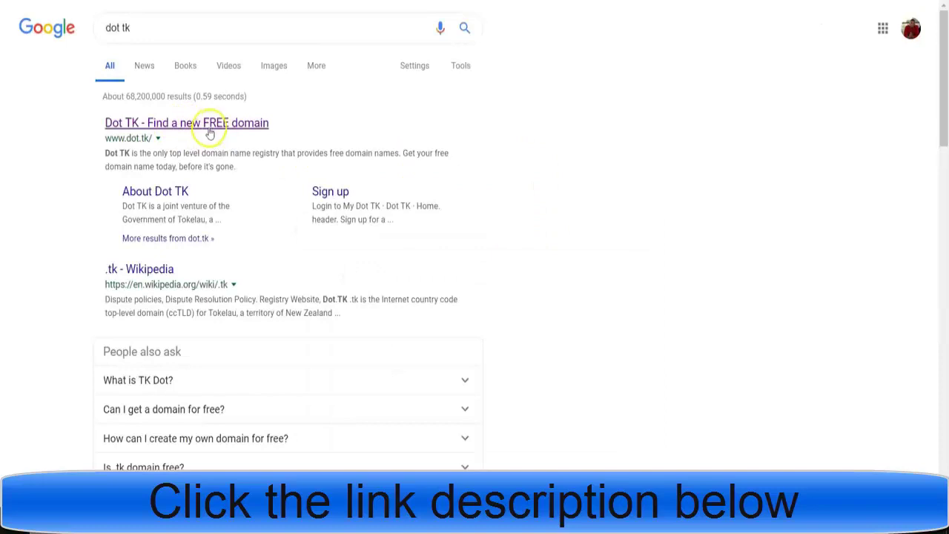
pyautogui.click(207, 124)
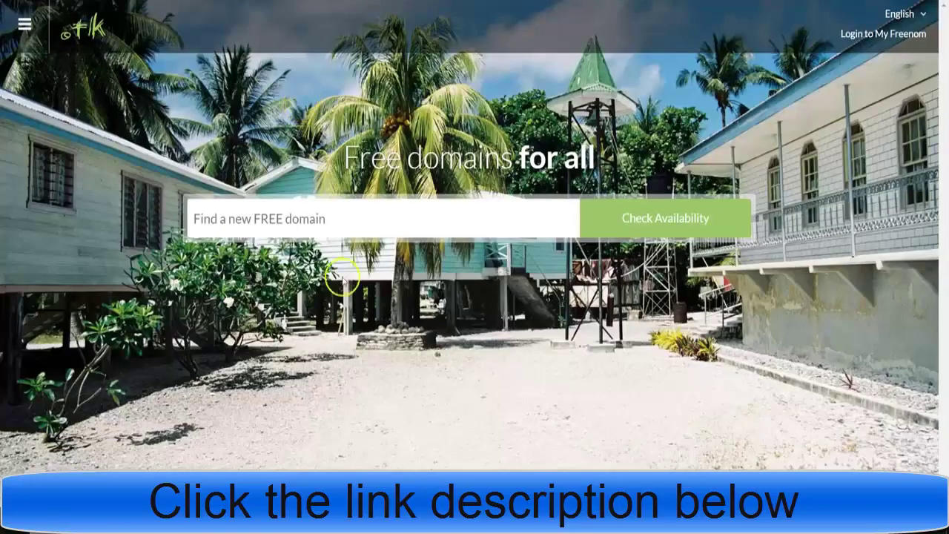
# Step: Enter a .tk domain name made of a first name plus "cash" as the free domain to find
pyautogui.click(273, 206)
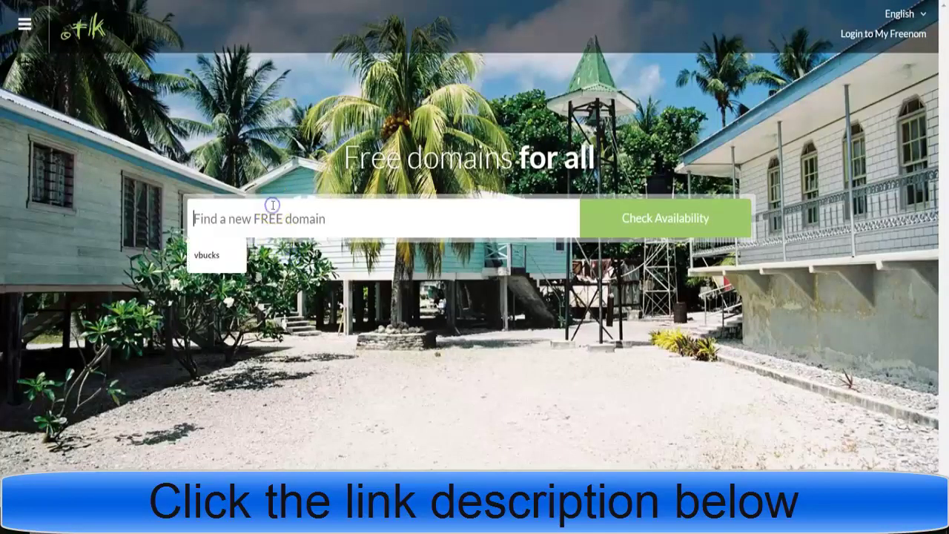
pyautogui.click(324, 138)
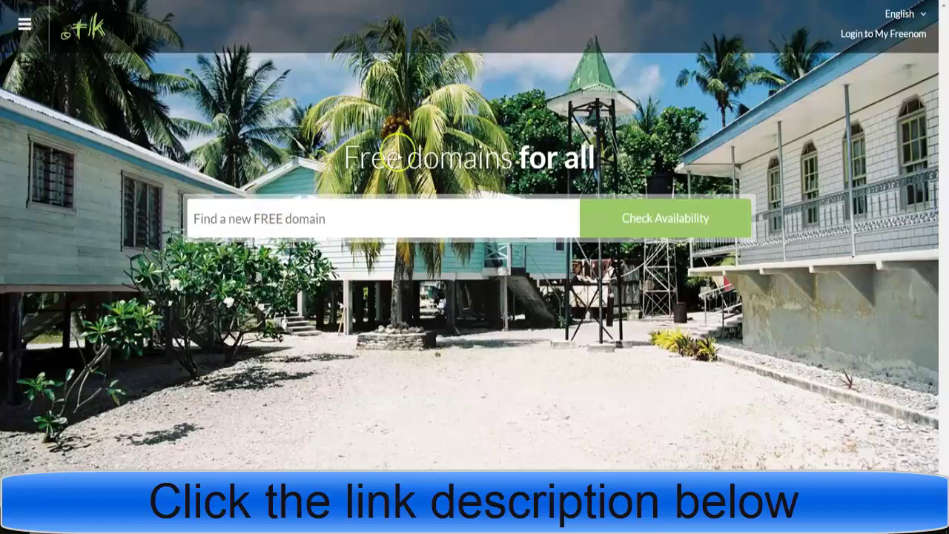
pyautogui.click(313, 215)
pyautogui.write('jere')
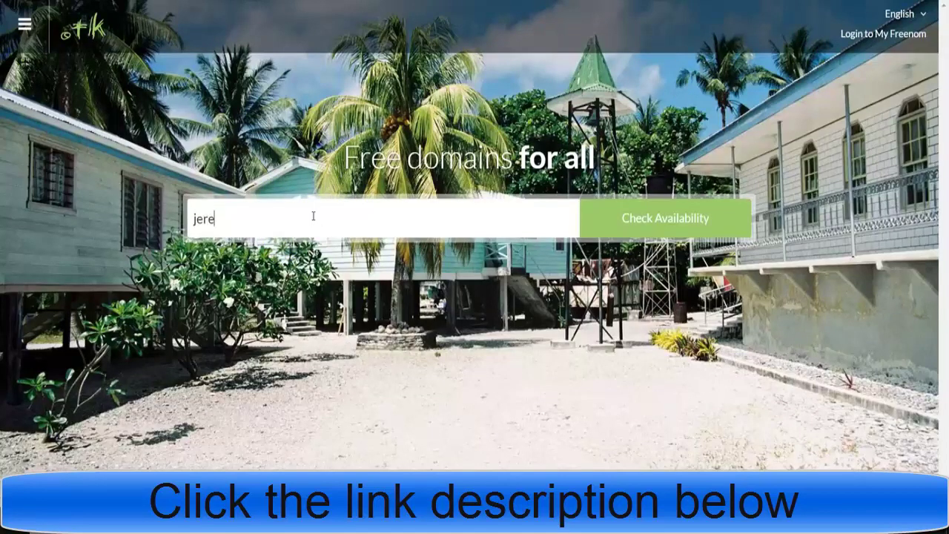
pyautogui.write('mycash.')
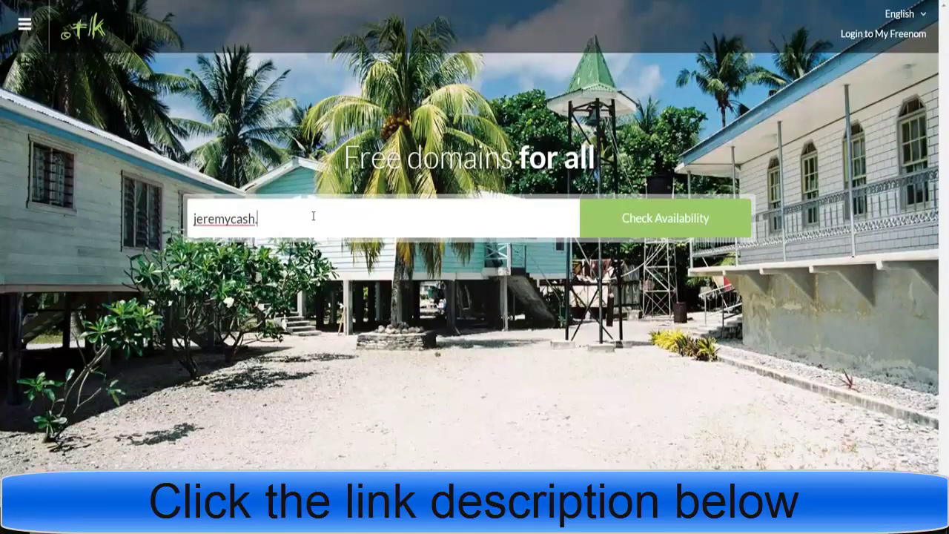
pyautogui.write('tk')
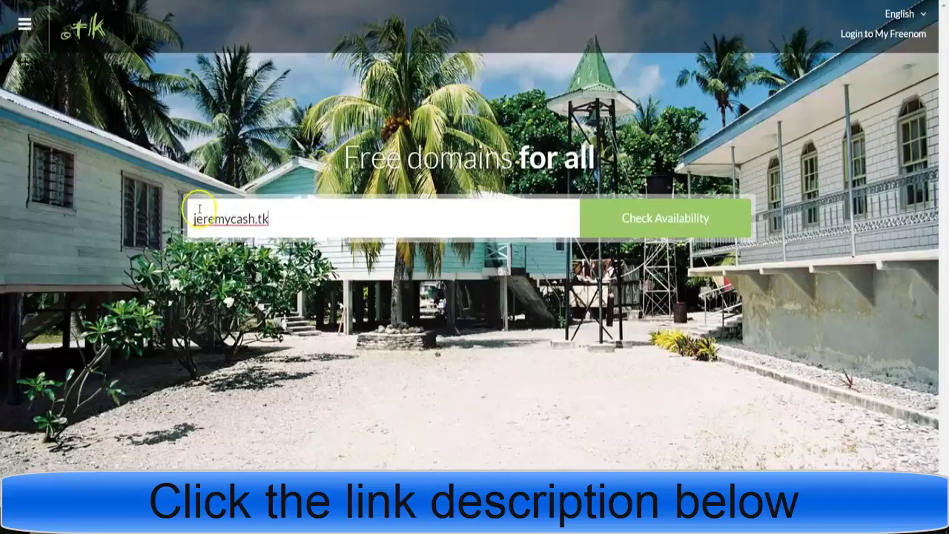